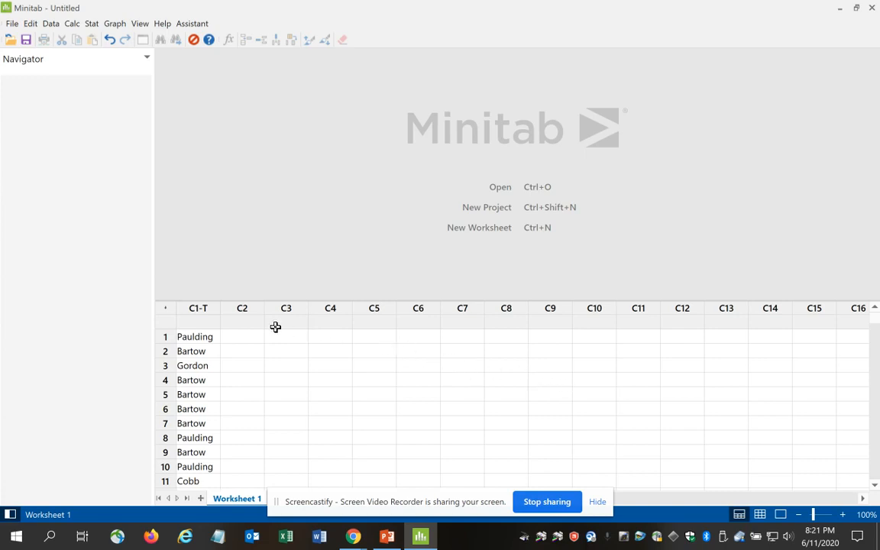
# Step: Name worksheet column C1 "County of Residence"
pyautogui.click(164, 322)
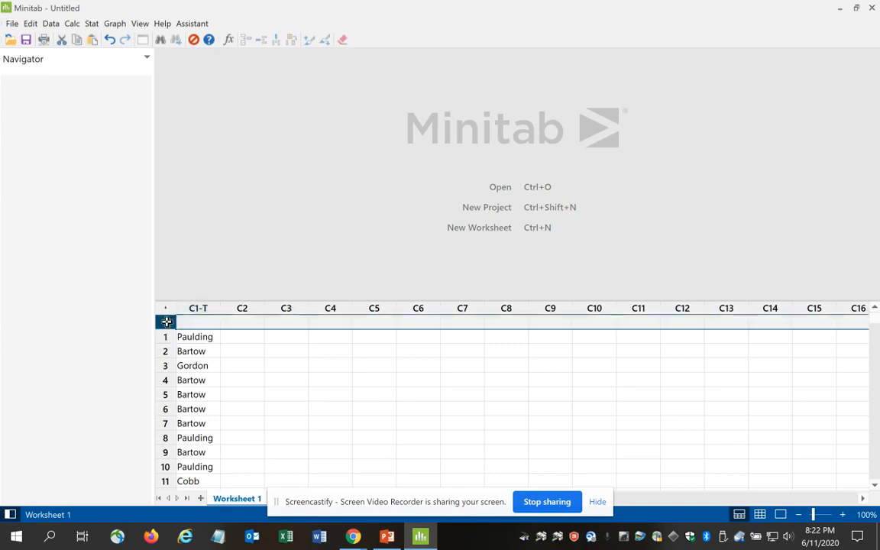
pyautogui.click(194, 322)
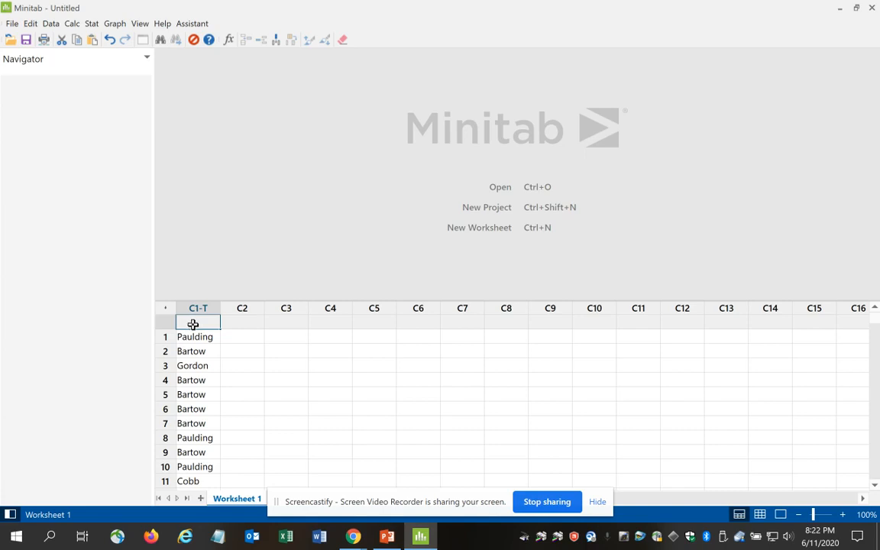
pyautogui.write('County of Res')
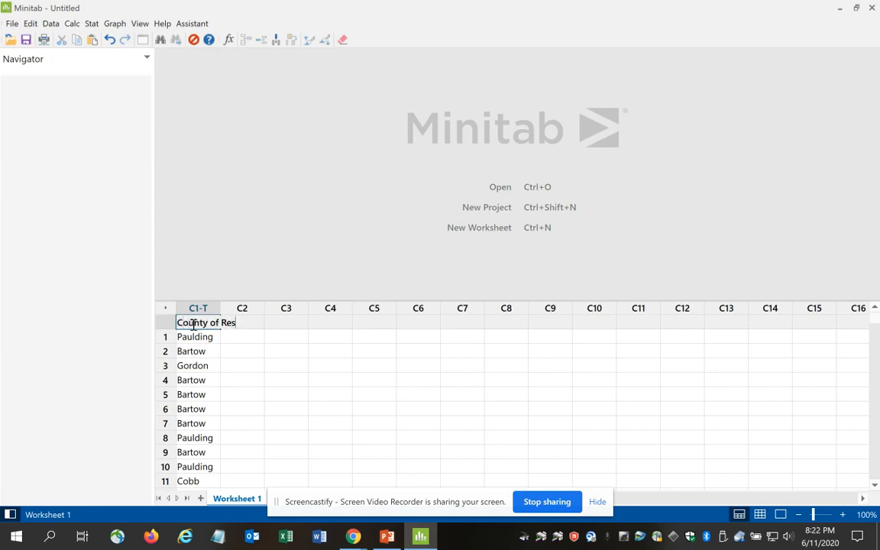
pyautogui.write('idence')
pyautogui.press('Return')
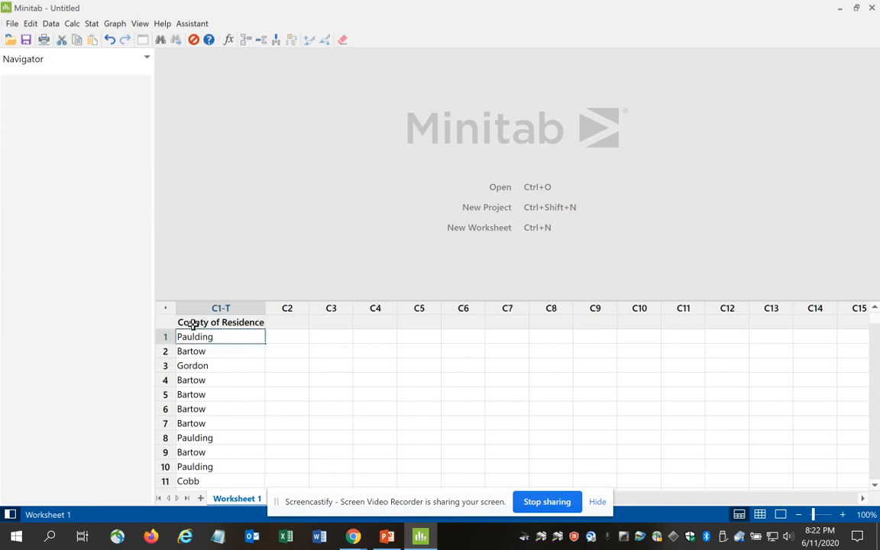
# Step: Enter Paulding, Bartow and Gordon in rows 1 to 3 of the County of Residence column
pyautogui.write('Pualdi')
pyautogui.press('BackSpace')
pyautogui.press('BackSpace')
pyautogui.press('BackSpace')
pyautogui.press('BackSpace')
pyautogui.press('BackSpace')
pyautogui.write('aulg')
pyautogui.write('ing')
pyautogui.press('Return')
pyautogui.write('B')
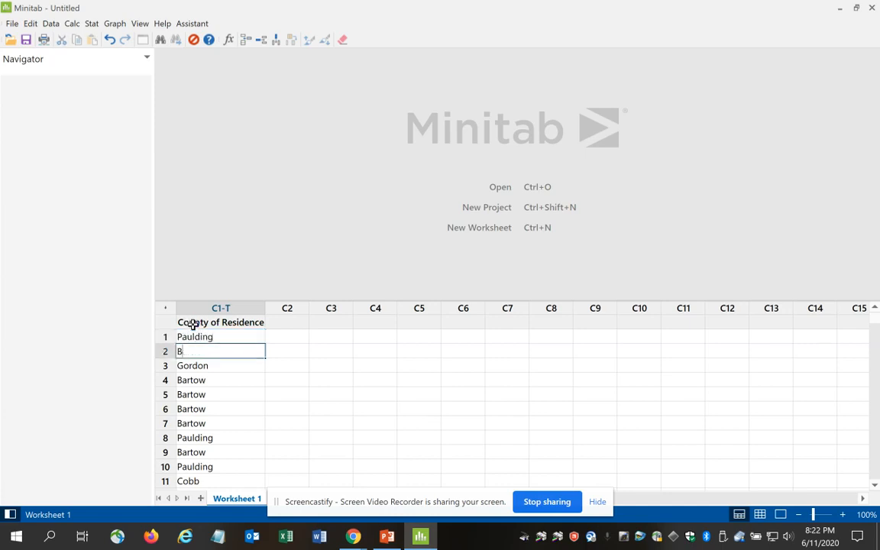
pyautogui.write('artow')
pyautogui.press('Return')
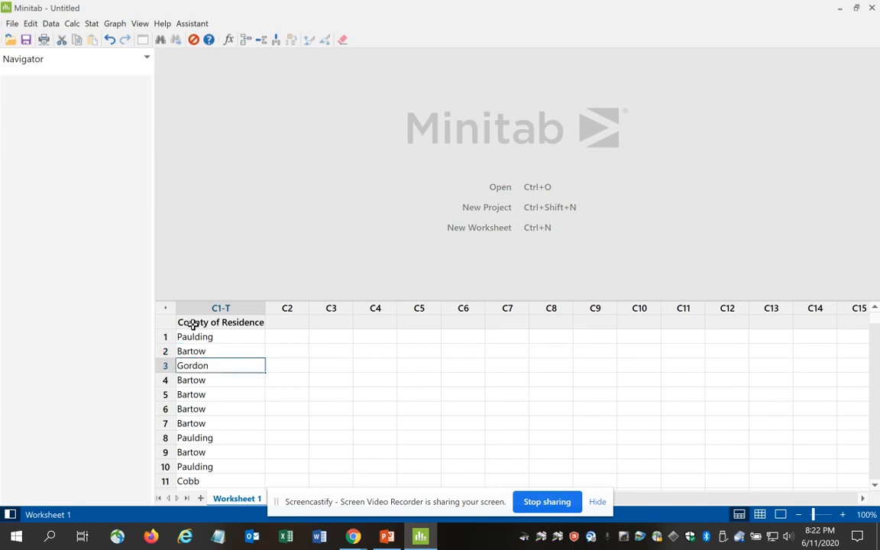
pyautogui.write('Gordon')
pyautogui.press('Return')
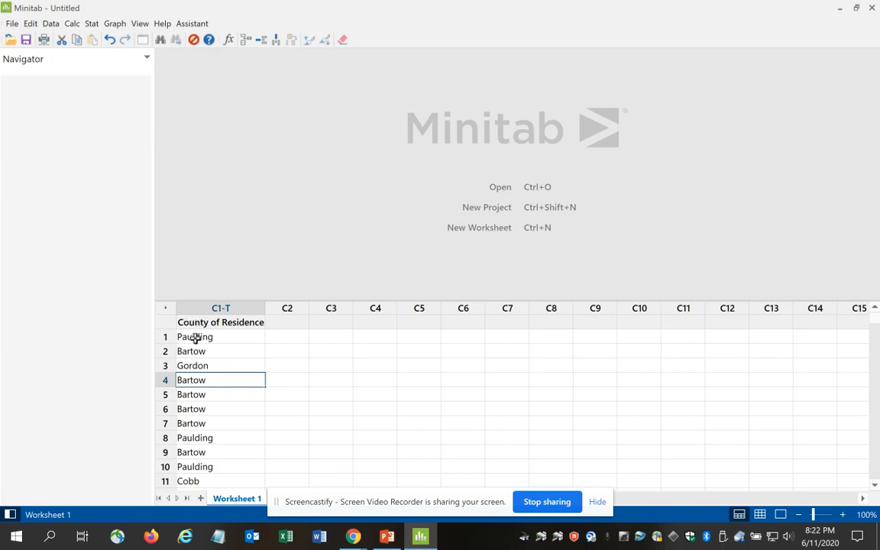
# Step: Switch to PowerPoint and compare the county responses on slide 3 with the County of Residence column in Minitab
pyautogui.click(387, 537)
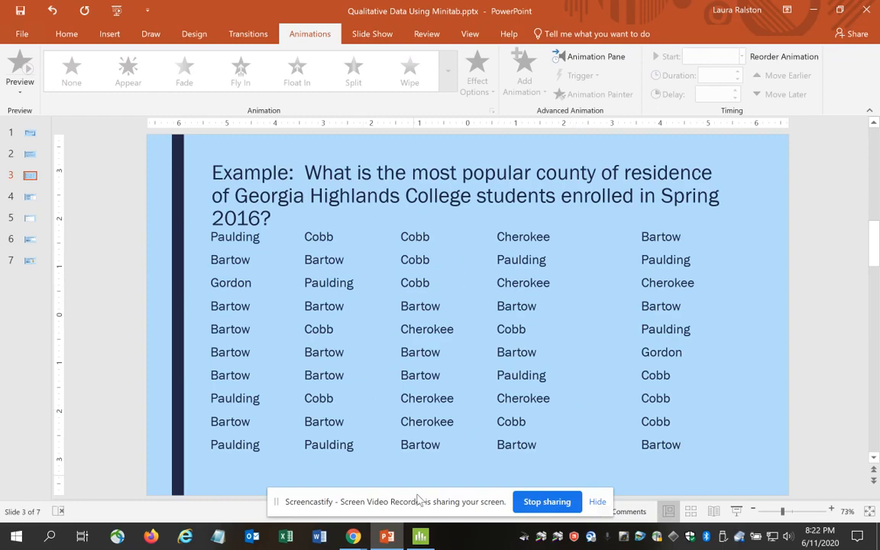
pyautogui.click(420, 537)
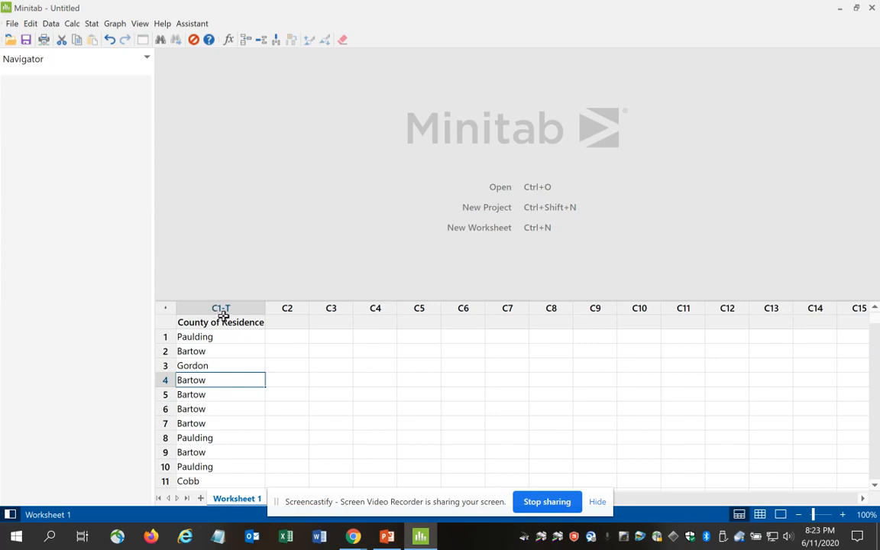
pyautogui.click(386, 537)
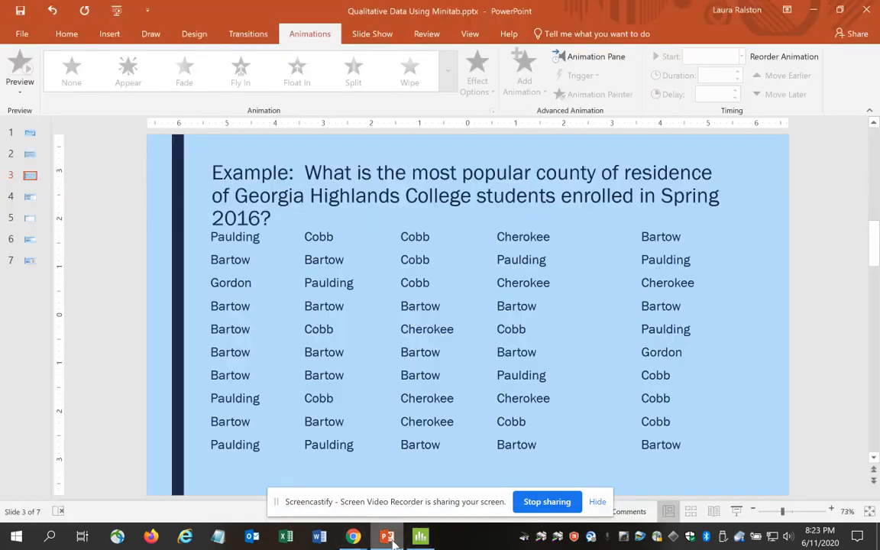
# Step: Open slide 4 of the presentation and set the first drawing pen's colour to purple
pyautogui.click(35, 195)
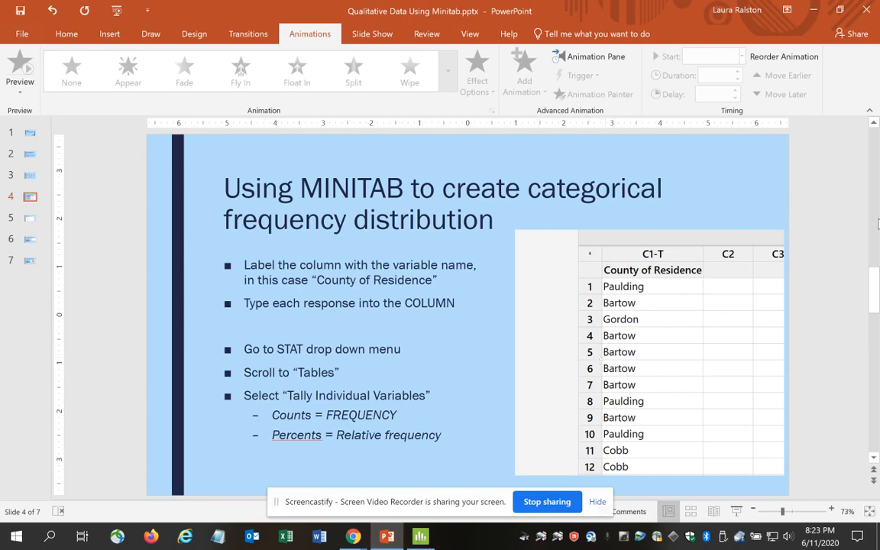
pyautogui.click(110, 38)
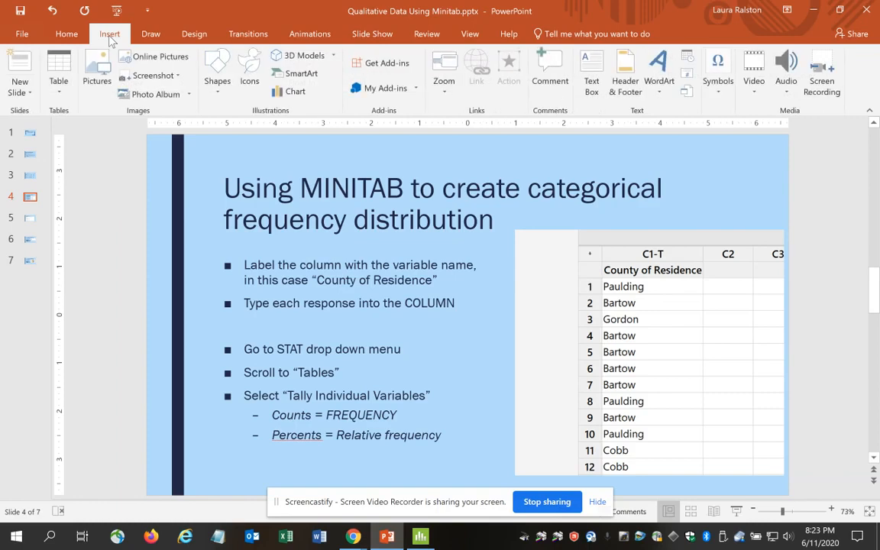
pyautogui.click(150, 33)
pyautogui.click(53, 76)
pyautogui.click(162, 69)
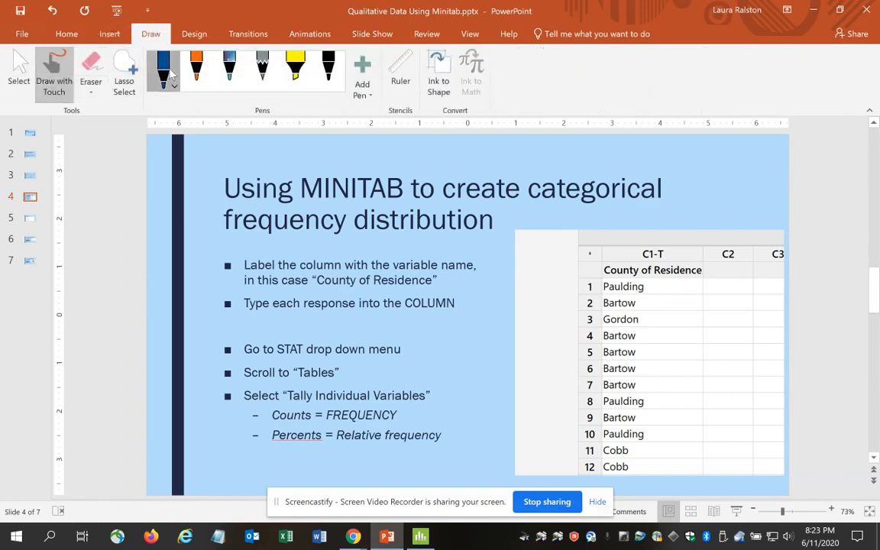
pyautogui.click(163, 68)
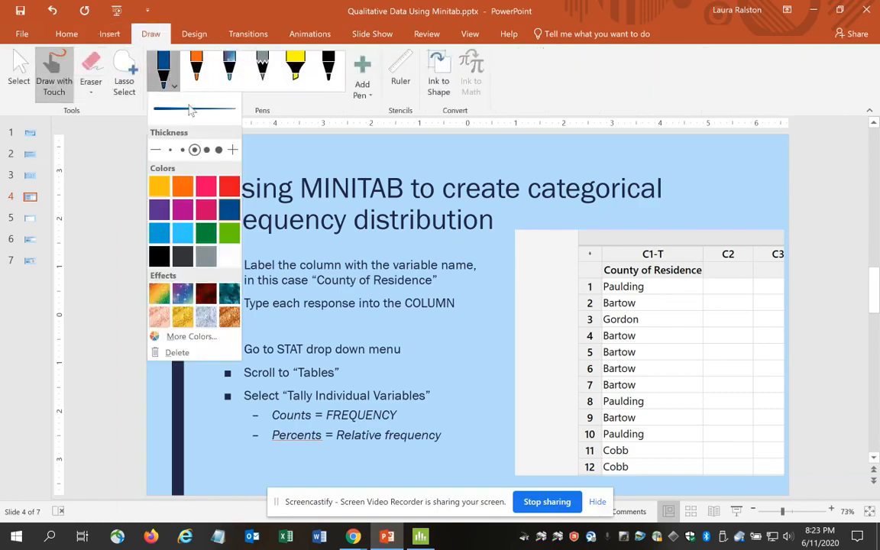
pyautogui.click(162, 216)
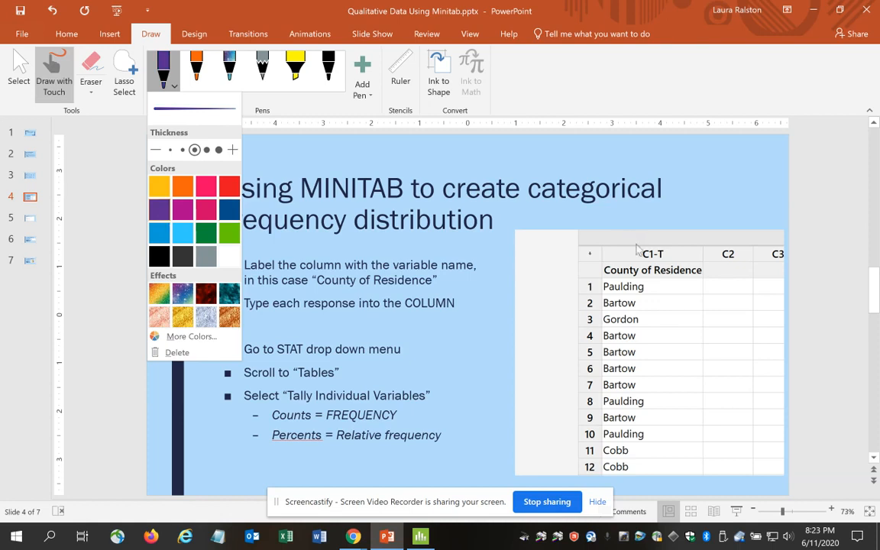
pyautogui.click(600, 224)
# Step: Circle the C1-T header in the slide's worksheet picture and handwrite "Text", words and Qualitative beside it with a connecting line
pyautogui.moveTo(657, 243)
pyautogui.mouseDown()
pyautogui.moveTo(631, 255)
pyautogui.moveTo(654, 261)
pyautogui.moveTo(674, 250)
pyautogui.moveTo(666, 242)
pyautogui.moveTo(664, 256)
pyautogui.moveTo(675, 238)
pyautogui.mouseUp()
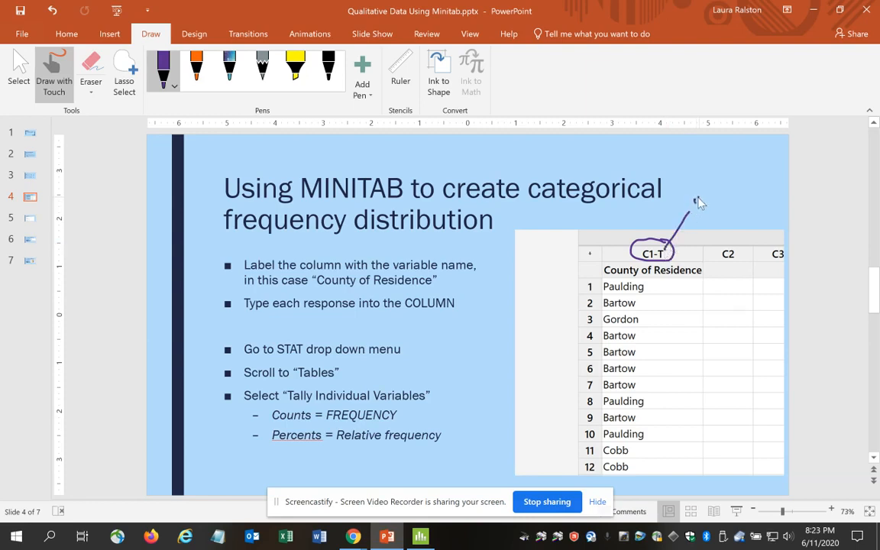
pyautogui.moveTo(699, 202)
pyautogui.mouseDown()
pyautogui.moveTo(728, 206)
pyautogui.moveTo(753, 191)
pyautogui.mouseUp()
pyautogui.moveTo(734, 216); pyautogui.dragTo(767, 217)
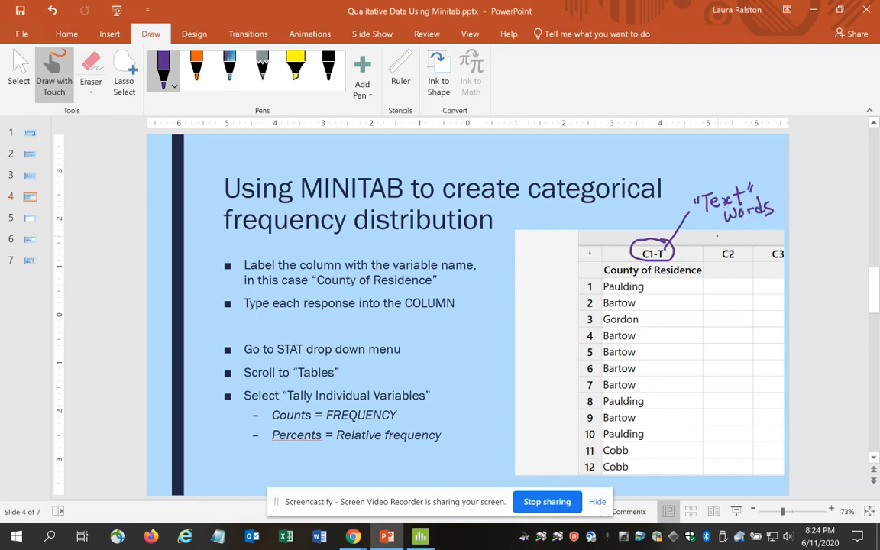
pyautogui.moveTo(717, 236); pyautogui.dragTo(783, 227)
pyautogui.moveTo(783, 223); pyautogui.dragTo(789, 216)
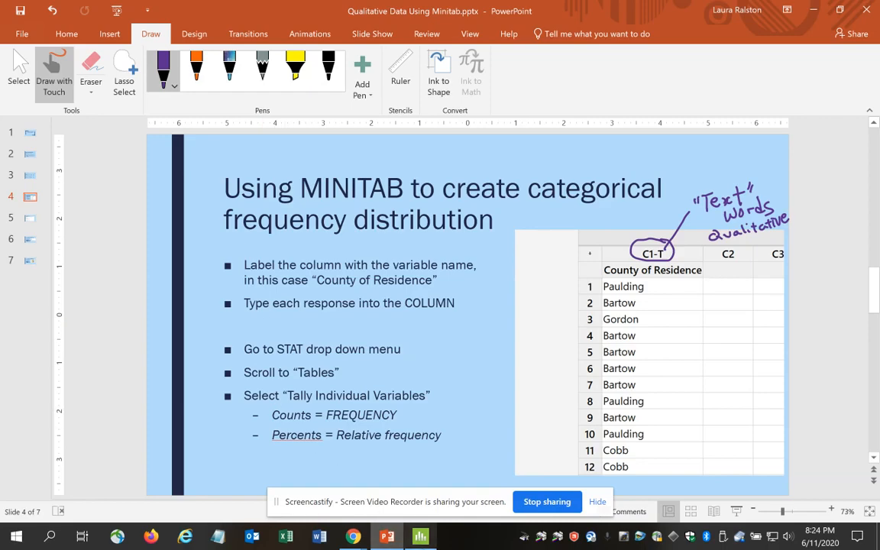
# Step: Switch to Minitab and tally the County of Residence variable with counts and percents
pyautogui.click(424, 539)
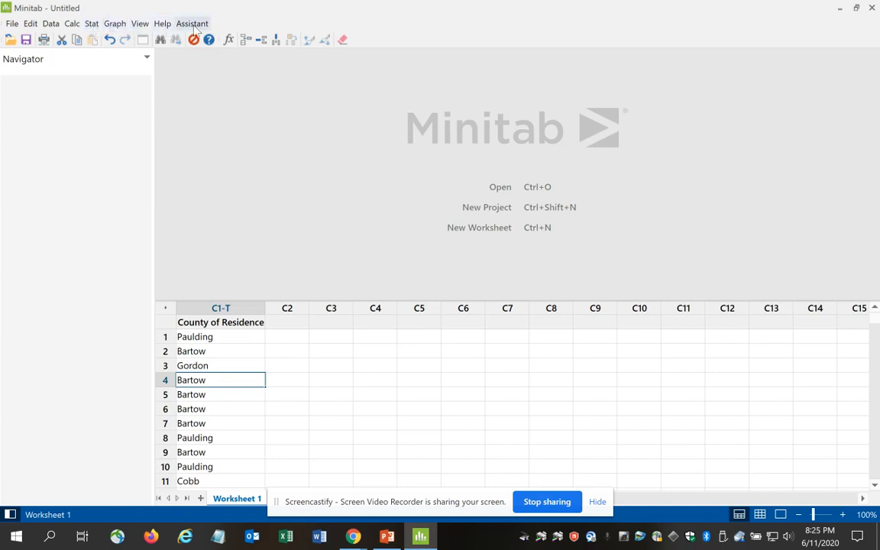
pyautogui.click(91, 24)
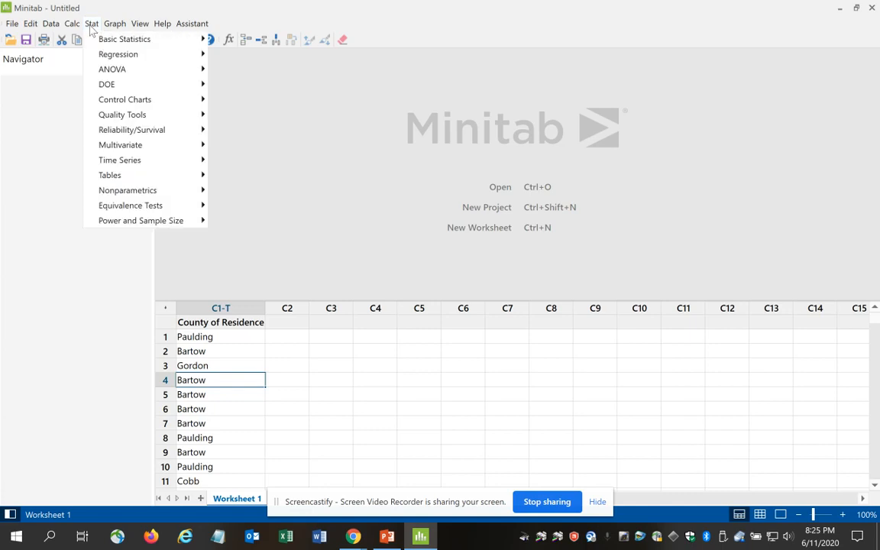
pyautogui.moveTo(128, 178)
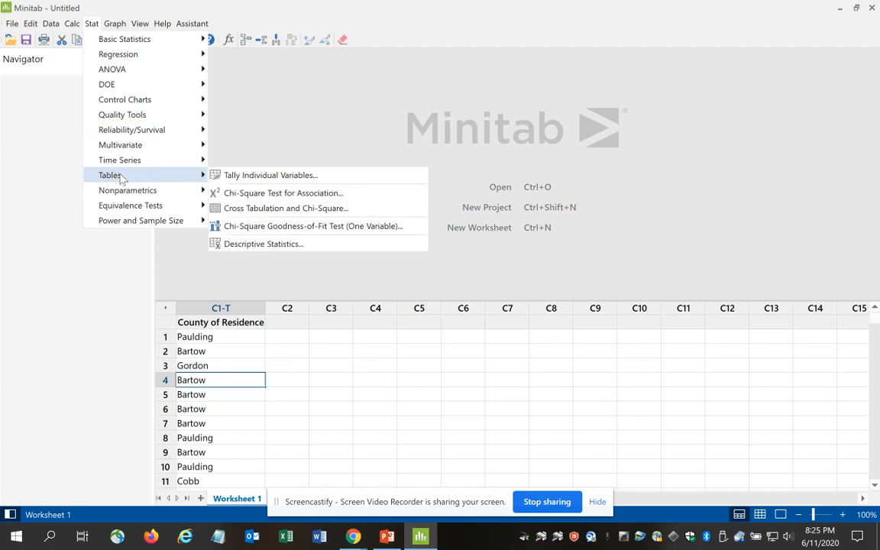
pyautogui.click(251, 178)
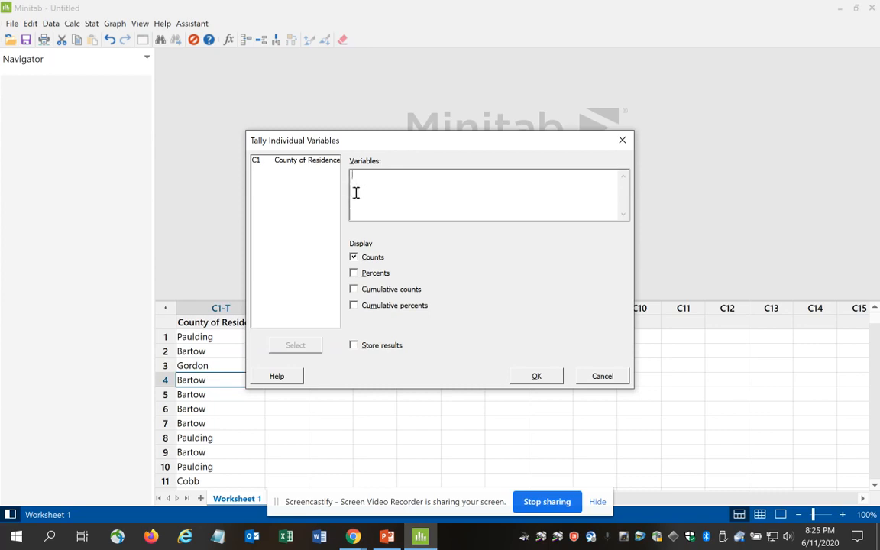
pyautogui.doubleClick(304, 163)
pyautogui.click(354, 275)
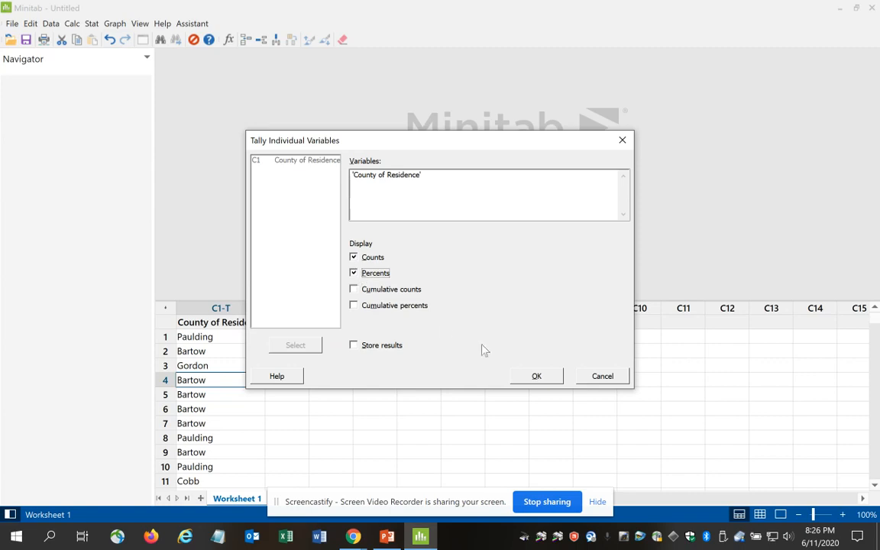
pyautogui.click(536, 375)
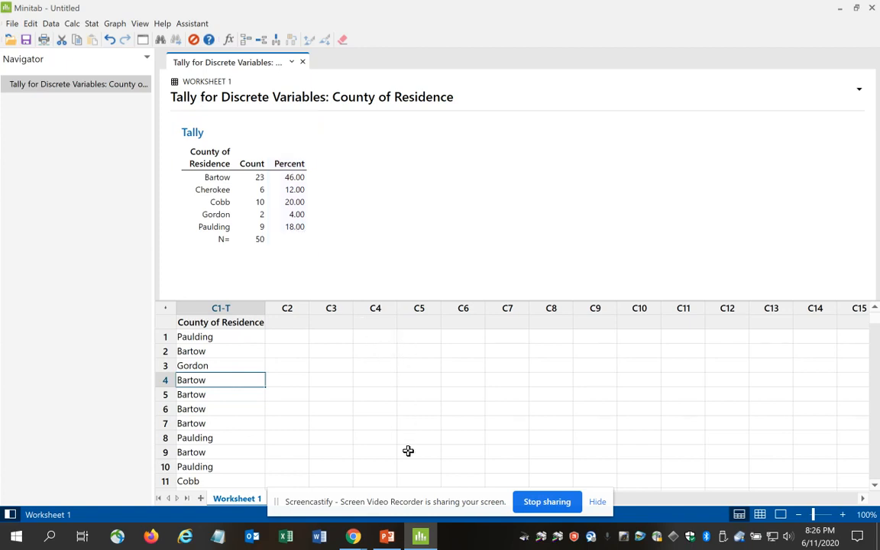
# Step: On slide 5 in PowerPoint, handwrite "Frequency" with an arrow to the Count column, and change the pen colour to green
pyautogui.click(388, 541)
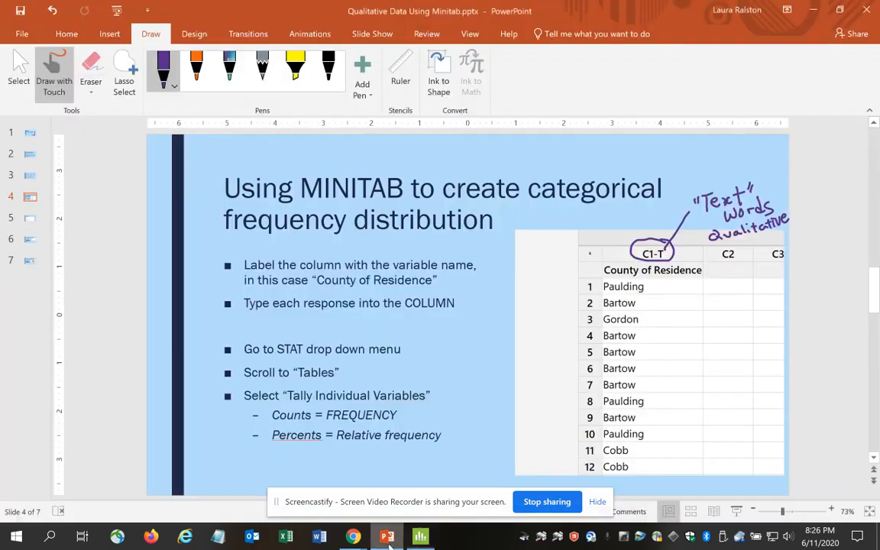
pyautogui.click(31, 219)
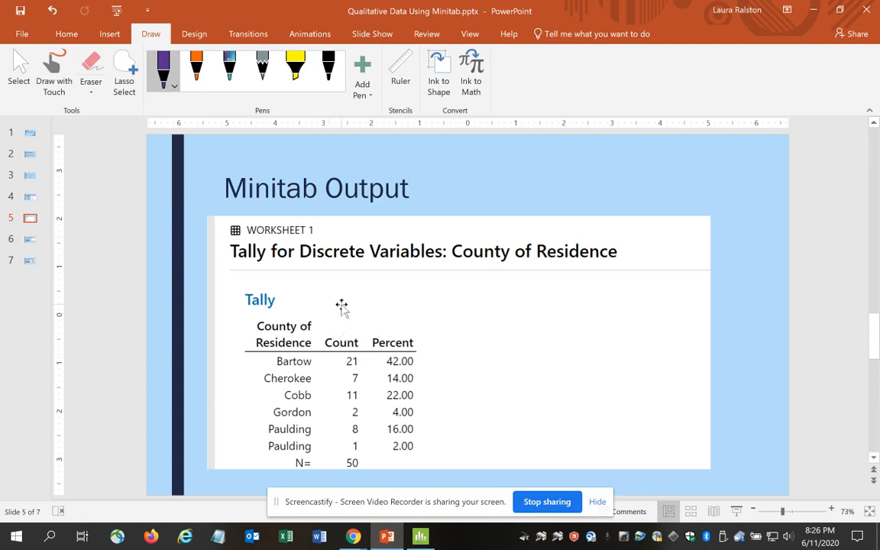
pyautogui.click(51, 90)
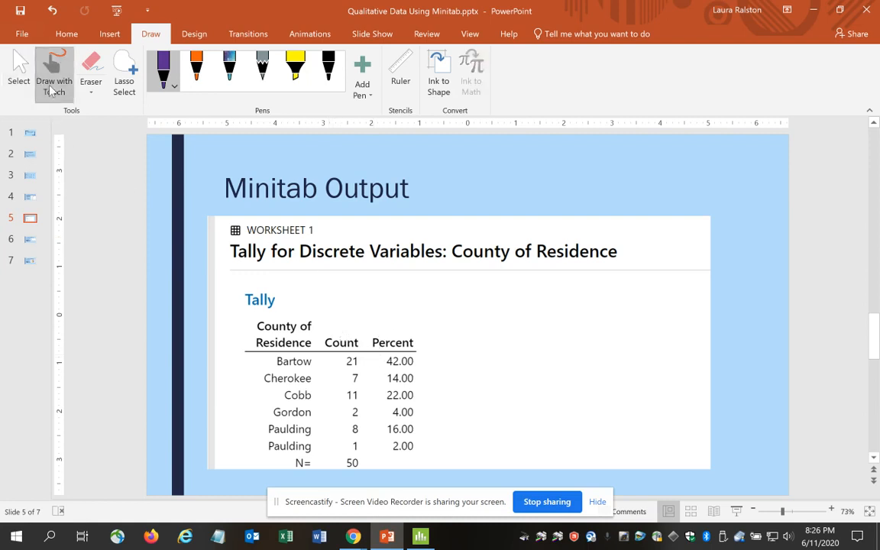
pyautogui.moveTo(334, 329)
pyautogui.mouseDown()
pyautogui.moveTo(346, 329)
pyautogui.moveTo(340, 300)
pyautogui.moveTo(314, 295)
pyautogui.moveTo(324, 276)
pyautogui.mouseUp()
pyautogui.moveTo(315, 285)
pyautogui.mouseDown()
pyautogui.moveTo(350, 290)
pyautogui.moveTo(354, 299)
pyautogui.moveTo(374, 284)
pyautogui.mouseUp()
pyautogui.moveTo(382, 284)
pyautogui.mouseDown()
pyautogui.moveTo(377, 294)
pyautogui.moveTo(387, 292)
pyautogui.mouseUp()
pyautogui.moveTo(392, 283); pyautogui.dragTo(385, 306)
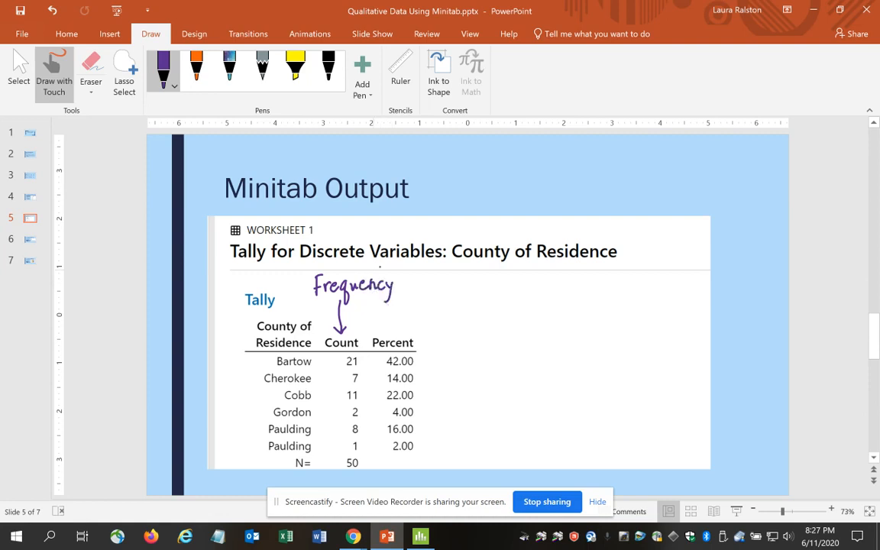
pyautogui.click(175, 90)
pyautogui.click(207, 236)
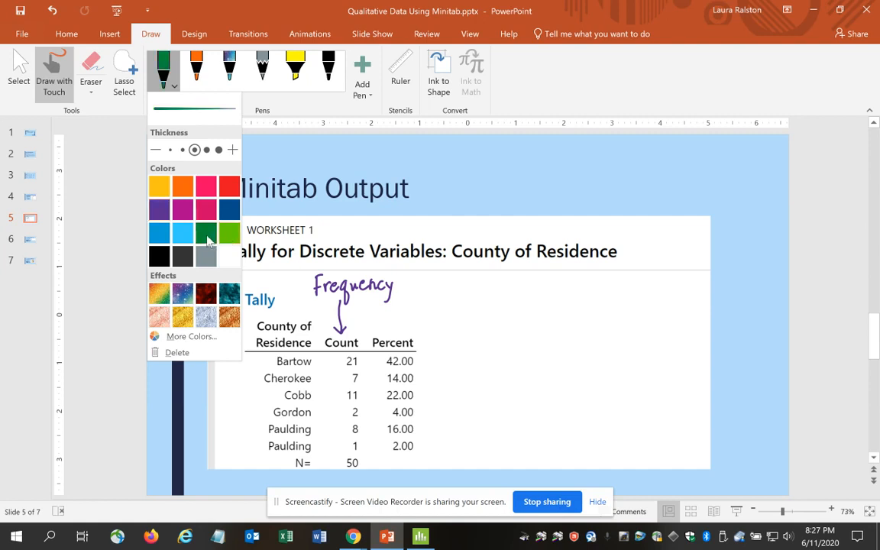
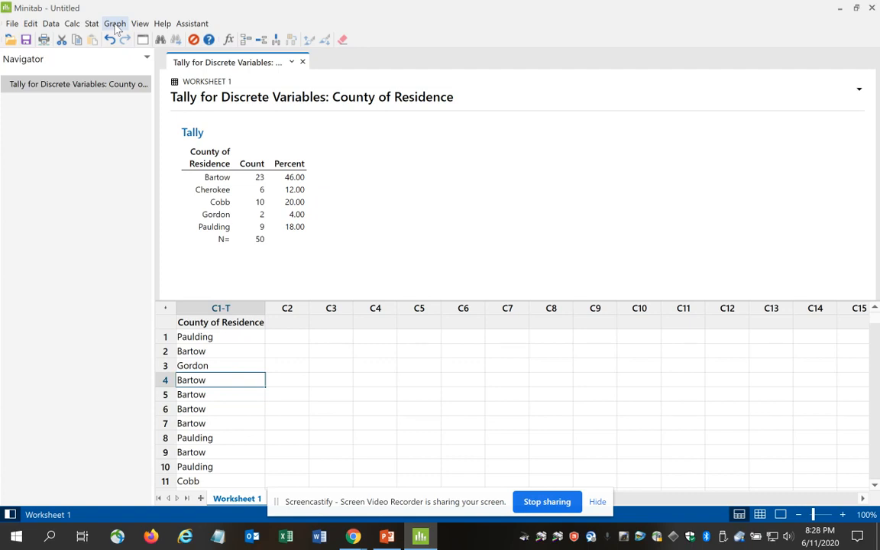
# Step: Start a simple bar chart of counts of unique values with County of Residence as the categorical variable
pyautogui.click(115, 25)
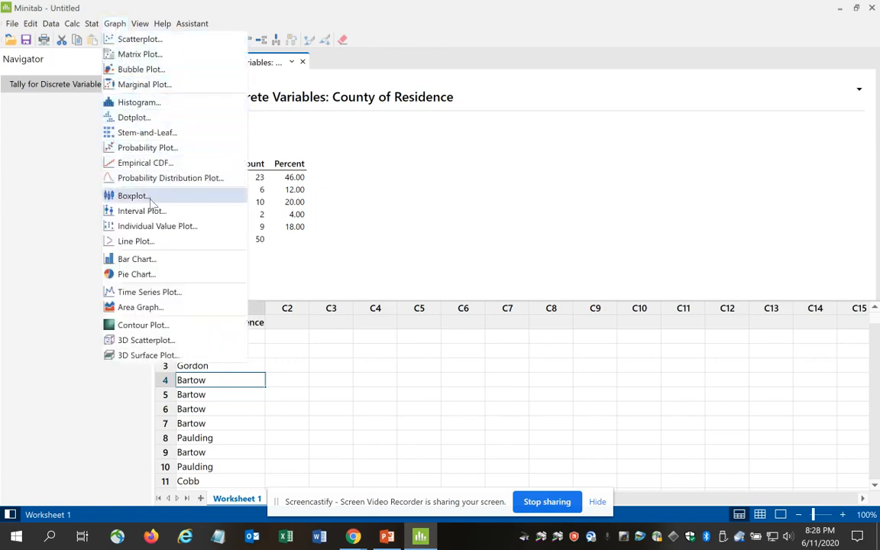
pyautogui.click(162, 266)
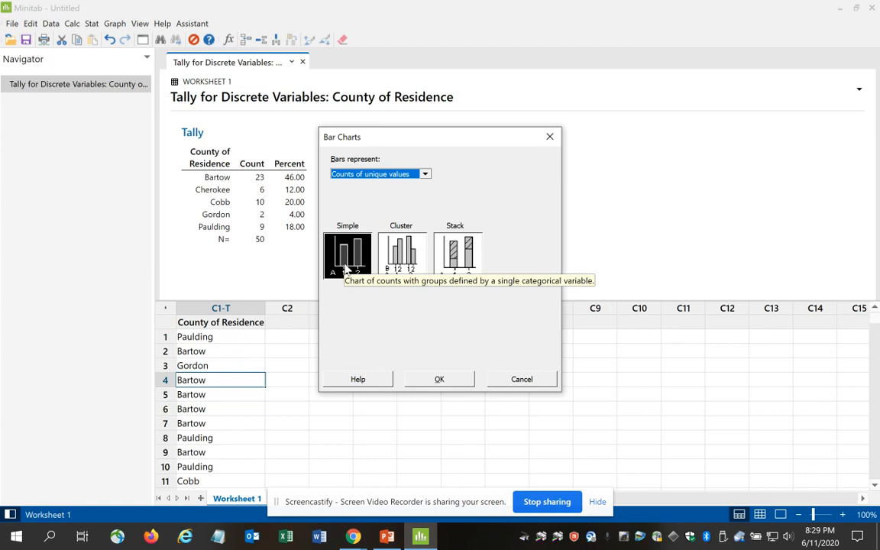
pyautogui.click(447, 382)
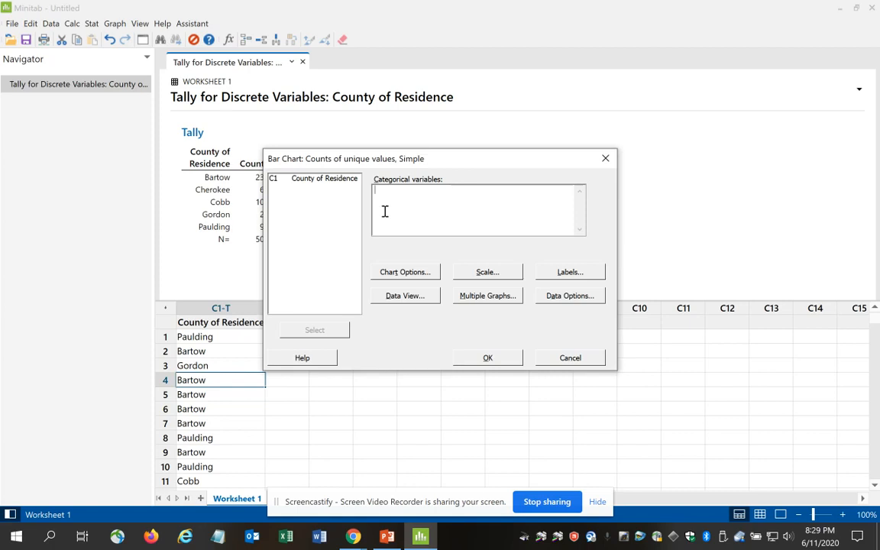
pyautogui.doubleClick(334, 183)
# Step: Label the bar chart with the title "County of Residence" and the subtitles "GHC Students" and "Spring 2016"
pyautogui.click(565, 277)
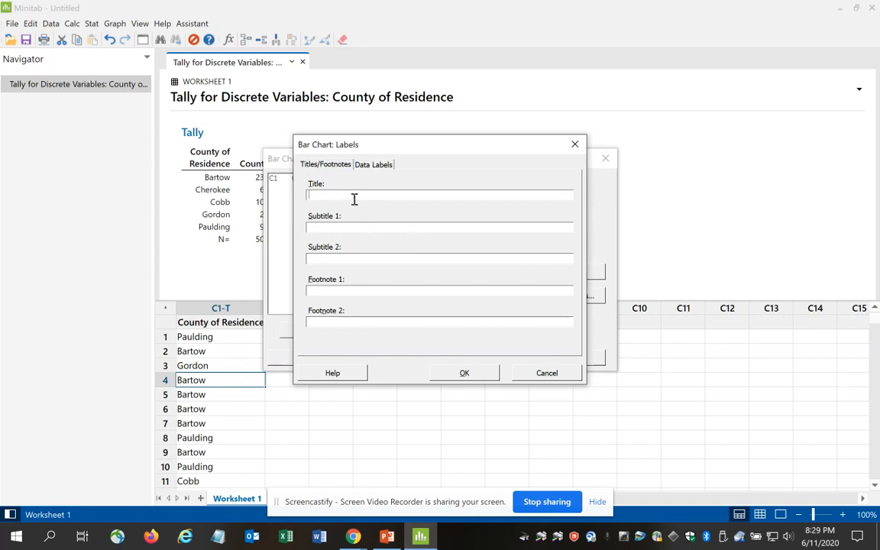
pyautogui.write('County of Residence')
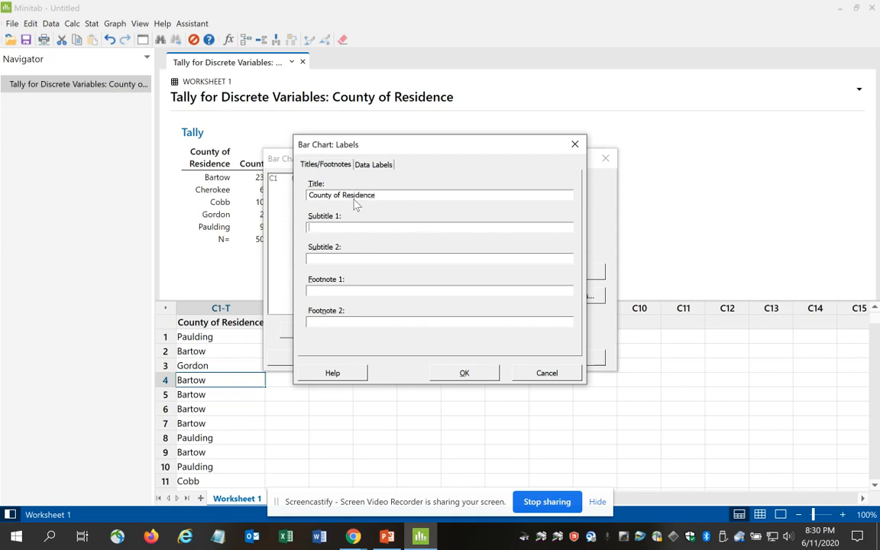
pyautogui.press('Tab')
pyautogui.write('GHC Studne')
pyautogui.press('BackSpace')
pyautogui.press('BackSpace')
pyautogui.write('ents')
pyautogui.press('Tab')
pyautogui.write('Spring 2016')
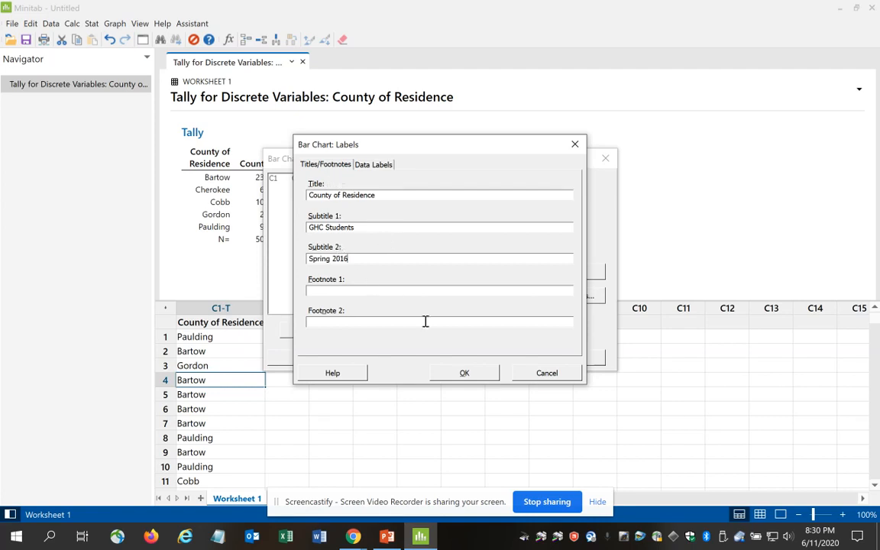
pyautogui.click(463, 372)
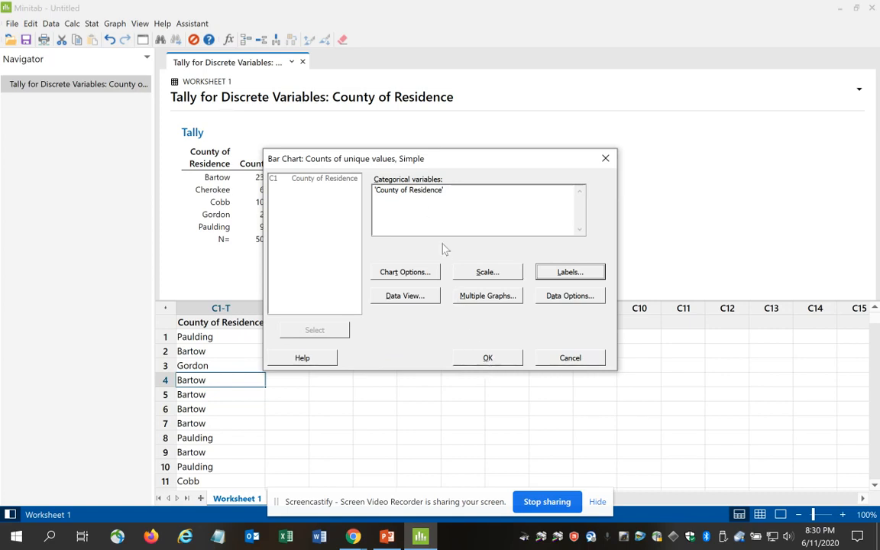
# Step: Generate the bar chart and enlarge the output area so the whole graph fits
pyautogui.click(502, 362)
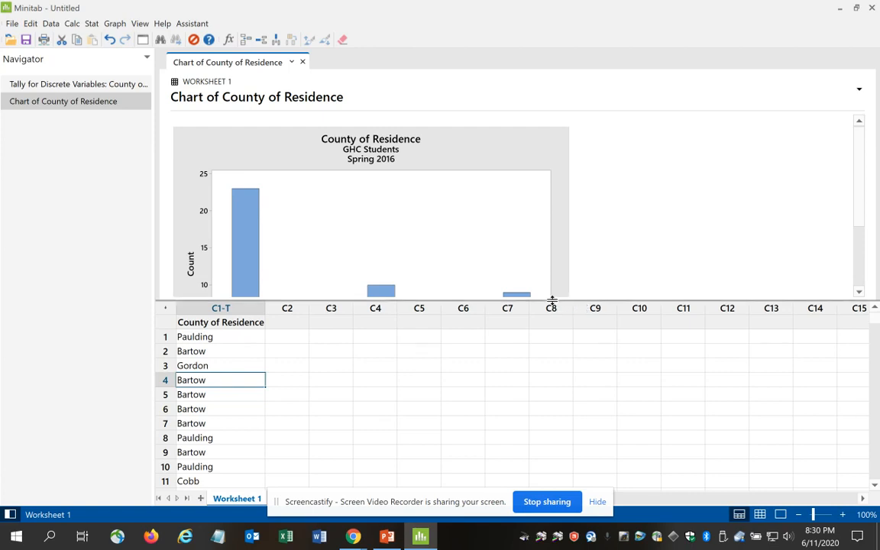
pyautogui.moveTo(551, 300); pyautogui.dragTo(557, 415)
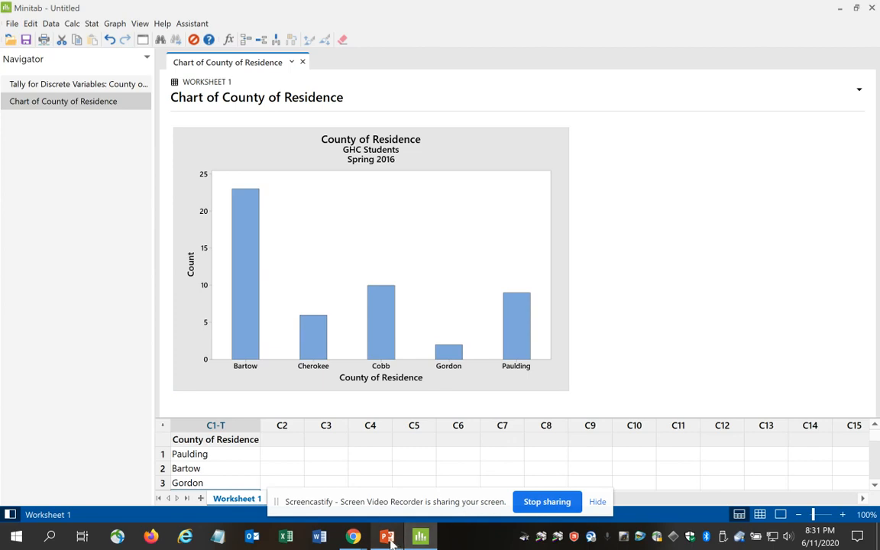
# Step: Switch to PowerPoint to review the bar graph instructions on slide 6, and return to Minitab
pyautogui.moveTo(391, 540)
pyautogui.click(376, 505)
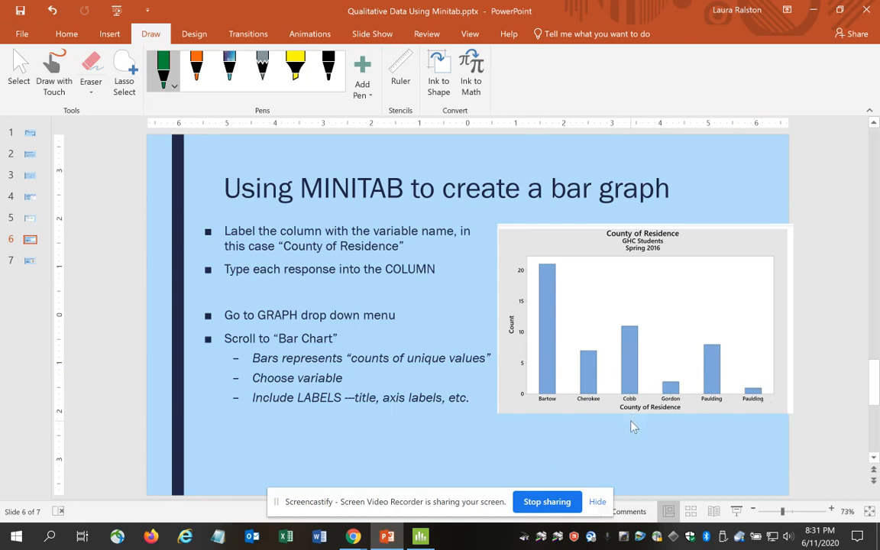
pyautogui.click(420, 537)
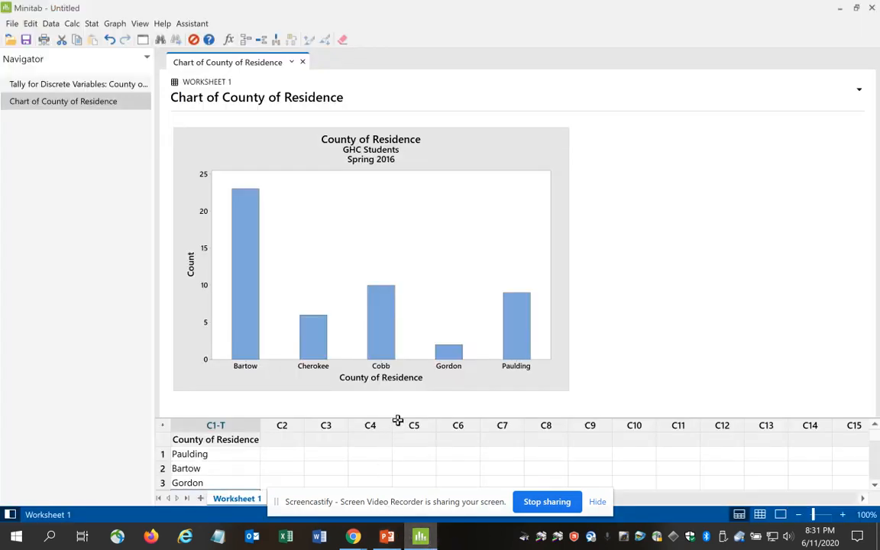
# Step: Enlarge the worksheet area and start a pie chart of counts of unique values for County of Residence
pyautogui.moveTo(398, 418); pyautogui.dragTo(403, 324)
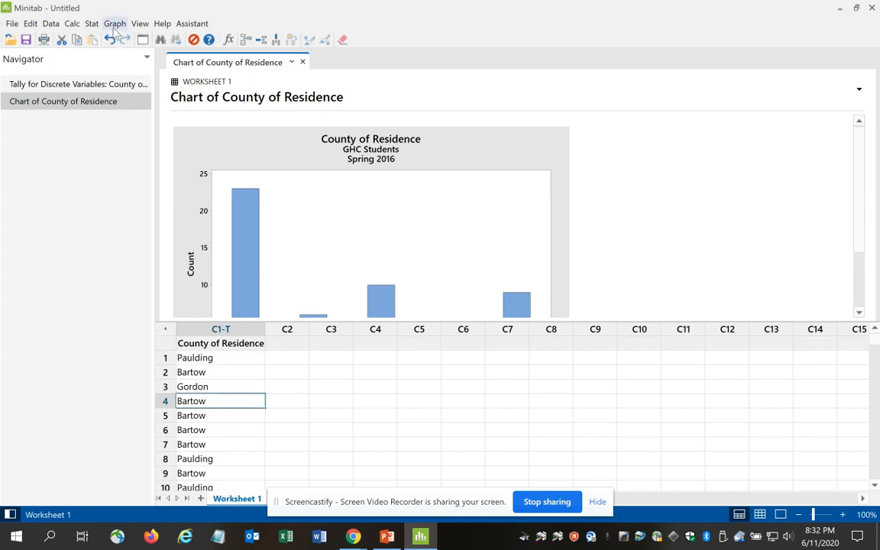
pyautogui.click(115, 23)
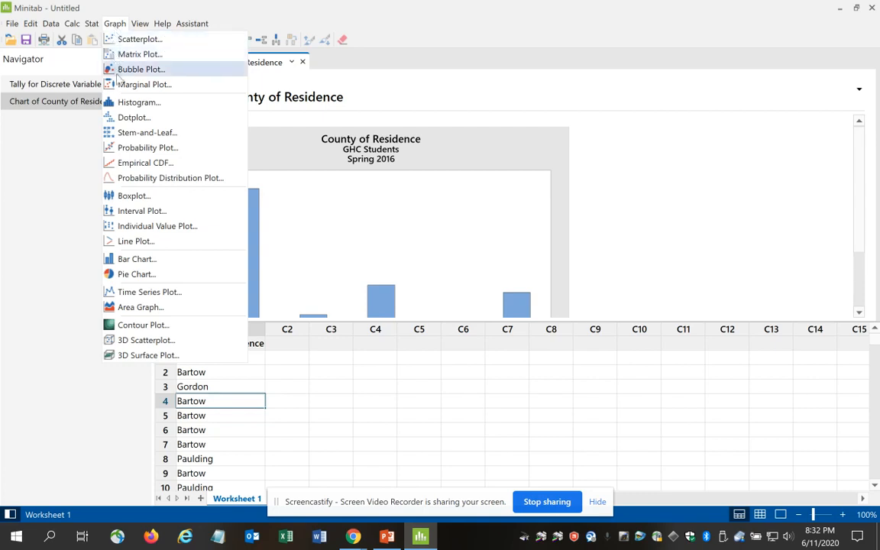
pyautogui.click(157, 281)
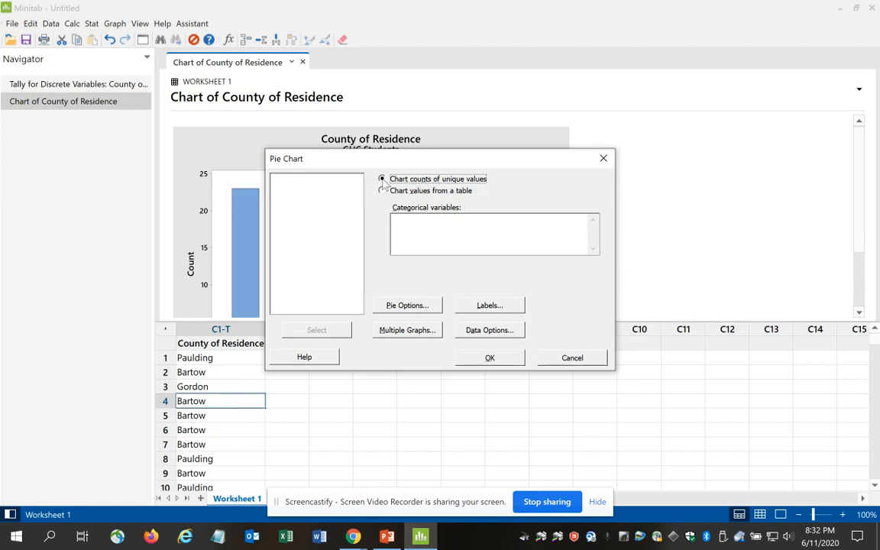
pyautogui.click(407, 228)
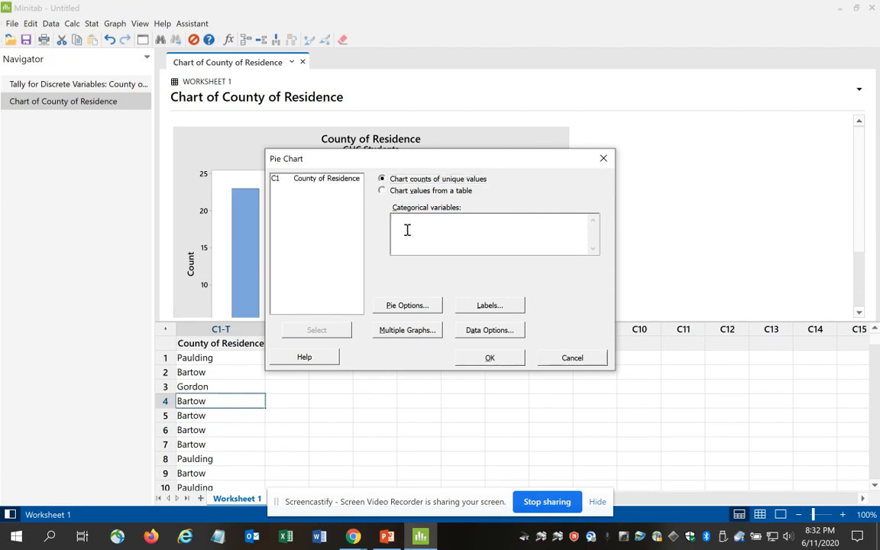
pyautogui.doubleClick(336, 184)
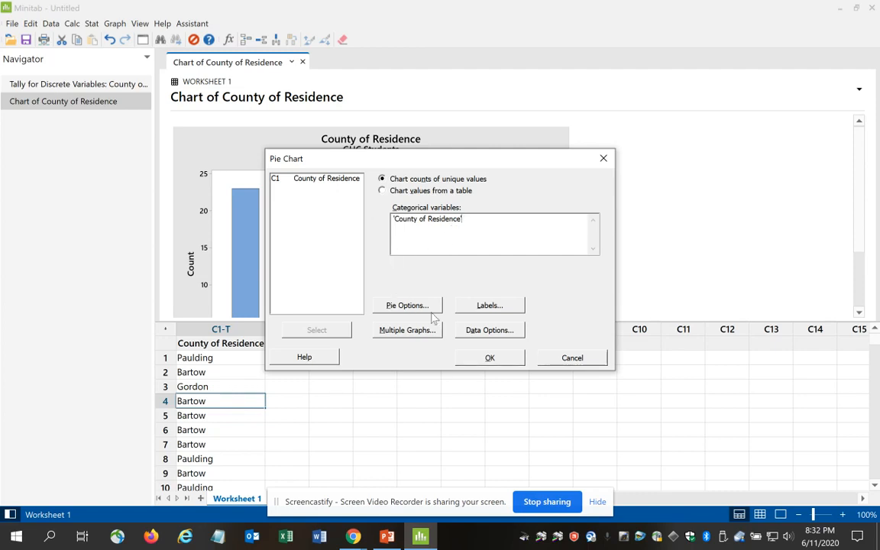
# Step: Label the pie chart with the title "County of Residence" and the subtitles "GHC Students" and "Spring 2016"
pyautogui.click(501, 306)
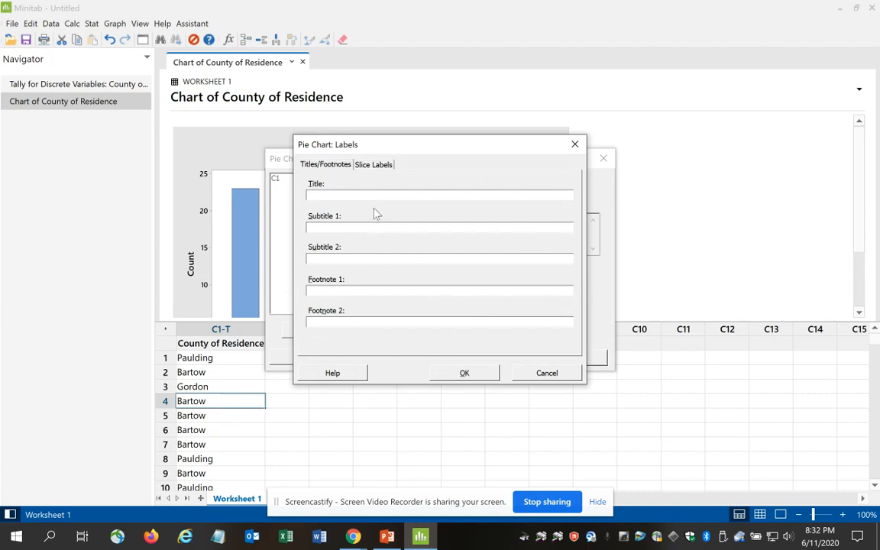
pyautogui.click(361, 198)
pyautogui.write('County of Reis')
pyautogui.press('BackSpace')
pyautogui.press('BackSpace')
pyautogui.press('BackSpace')
pyautogui.write('esidence')
pyautogui.press('Tab')
pyautogui.write('GHC S')
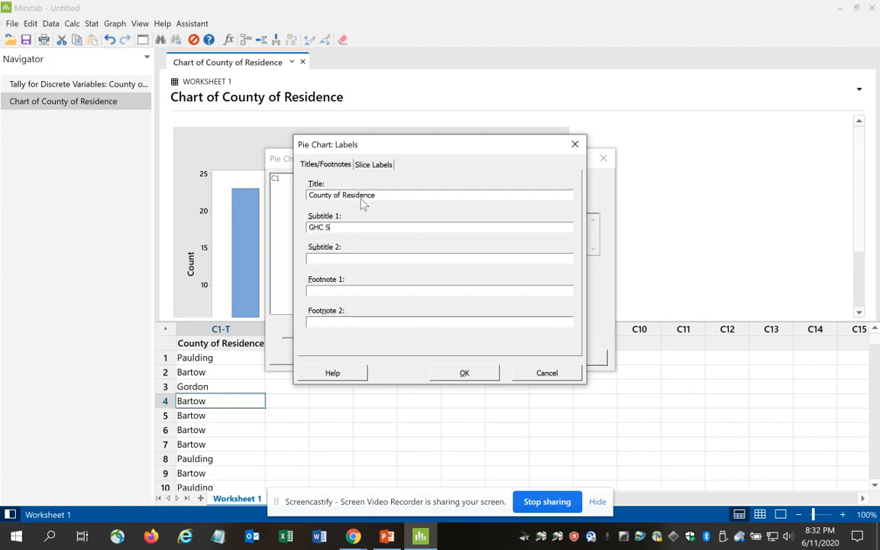
pyautogui.write('tudentSpring 2016')
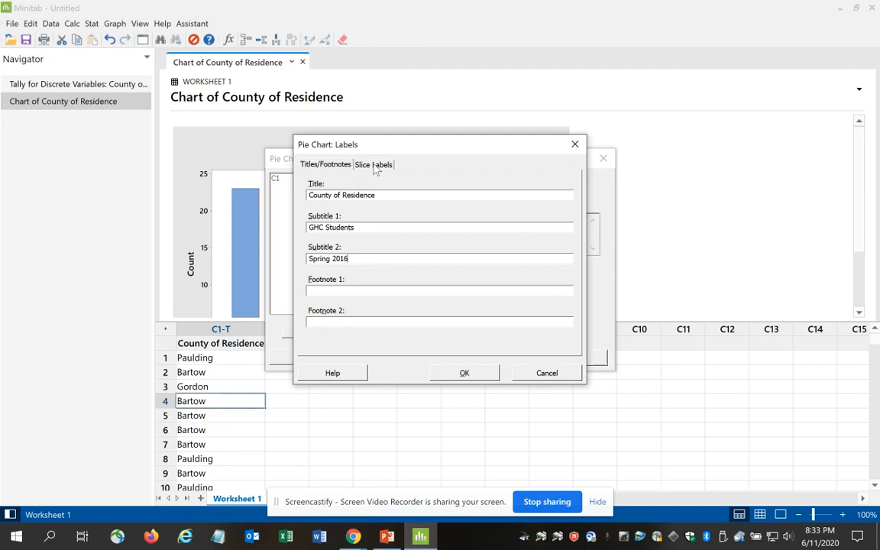
# Step: Set the pie slice labels to show category name and percent, with a line from label to slice
pyautogui.click(375, 166)
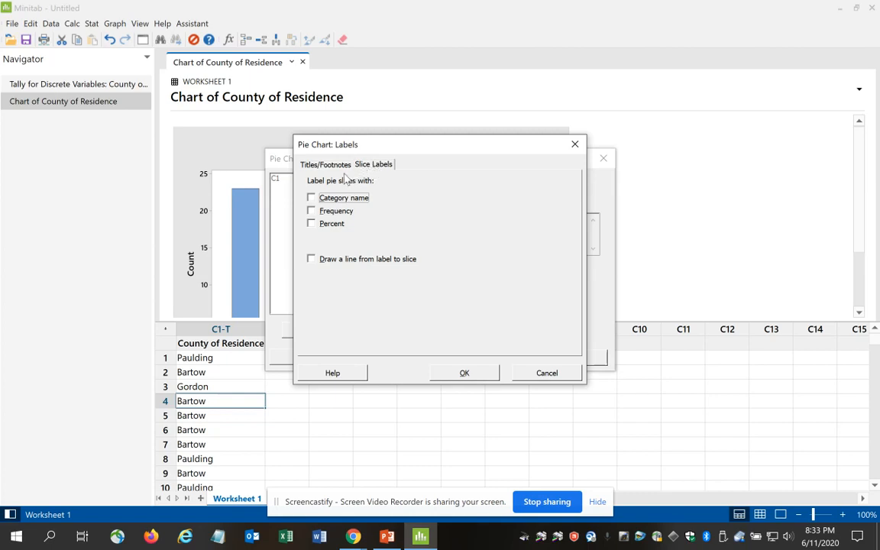
pyautogui.click(323, 167)
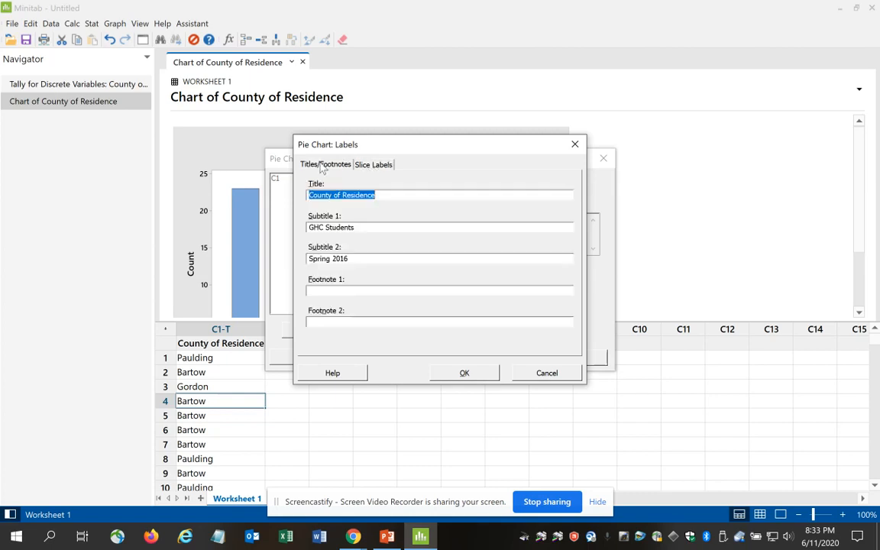
pyautogui.click(380, 166)
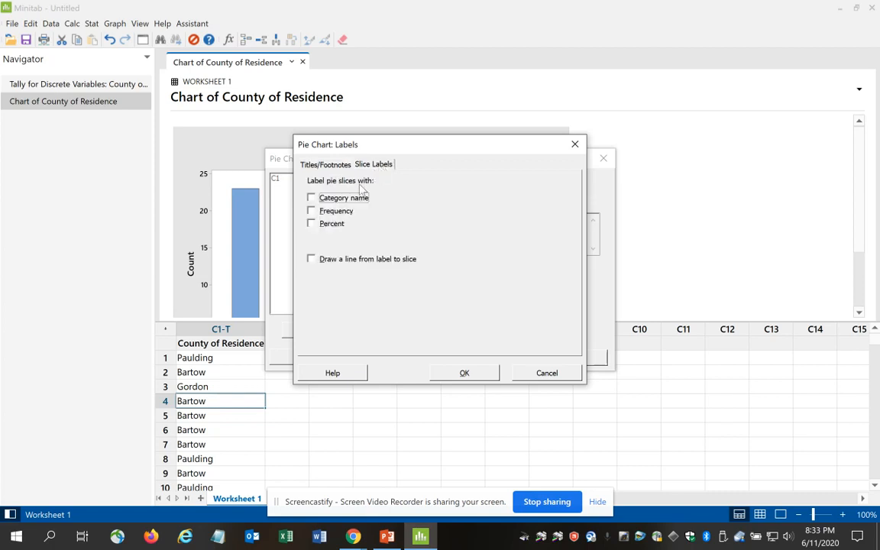
pyautogui.click(313, 200)
pyautogui.click(311, 224)
pyautogui.click(311, 259)
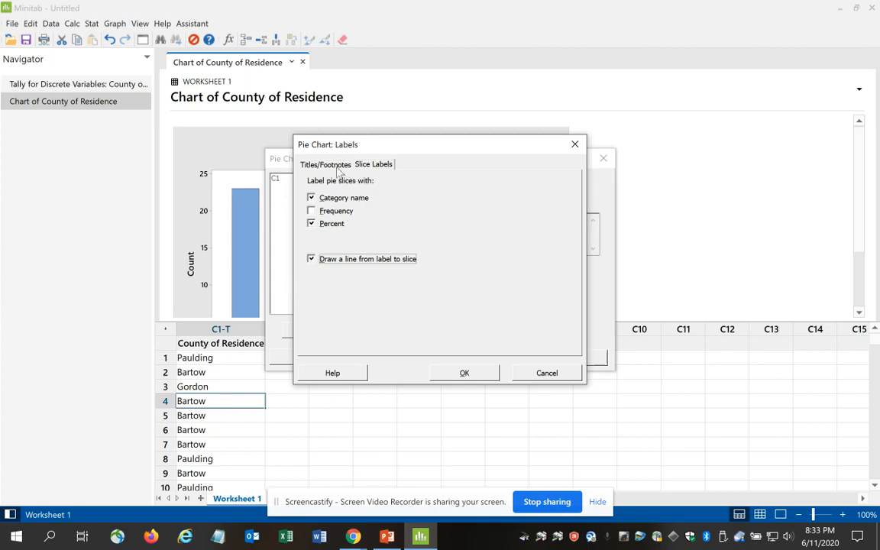
pyautogui.click(309, 162)
pyautogui.click(382, 165)
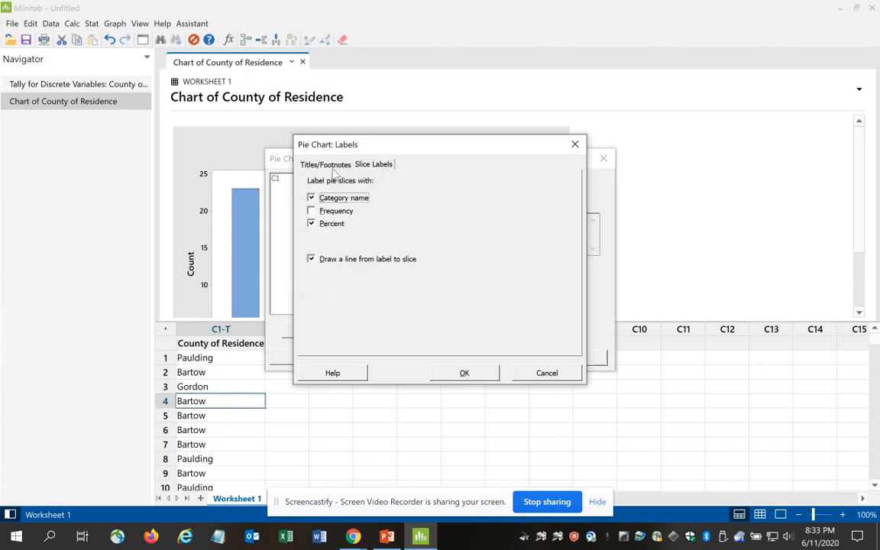
pyautogui.click(328, 165)
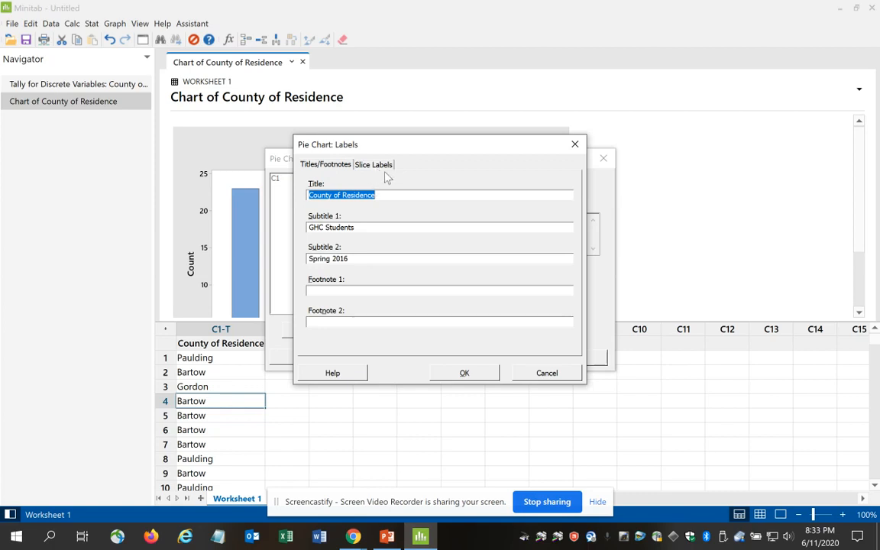
pyautogui.click(359, 163)
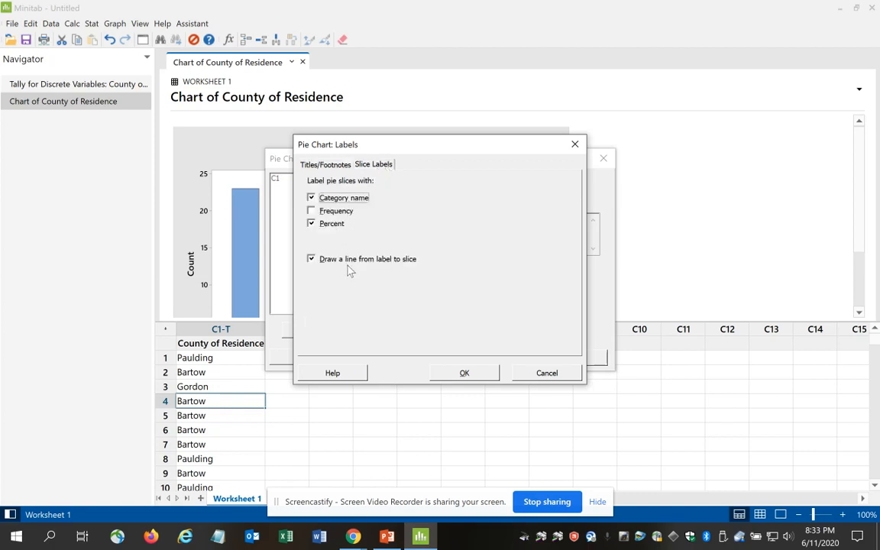
pyautogui.click(465, 373)
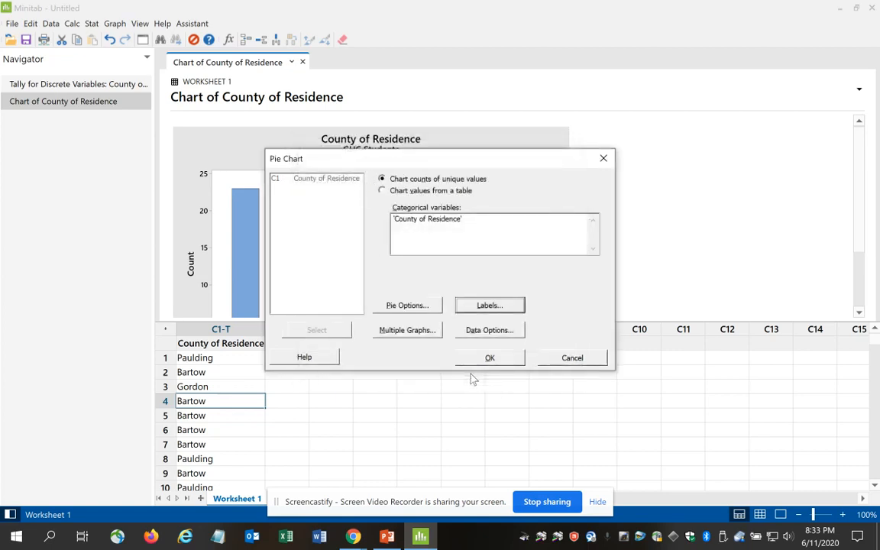
# Step: Generate the pie chart and enlarge the output area to show the full pie
pyautogui.click(493, 357)
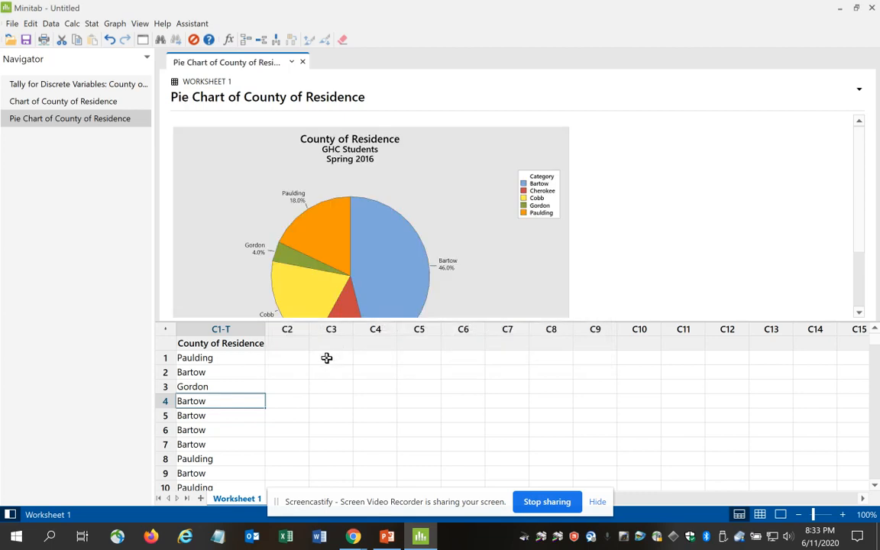
pyautogui.moveTo(449, 321); pyautogui.dragTo(449, 385)
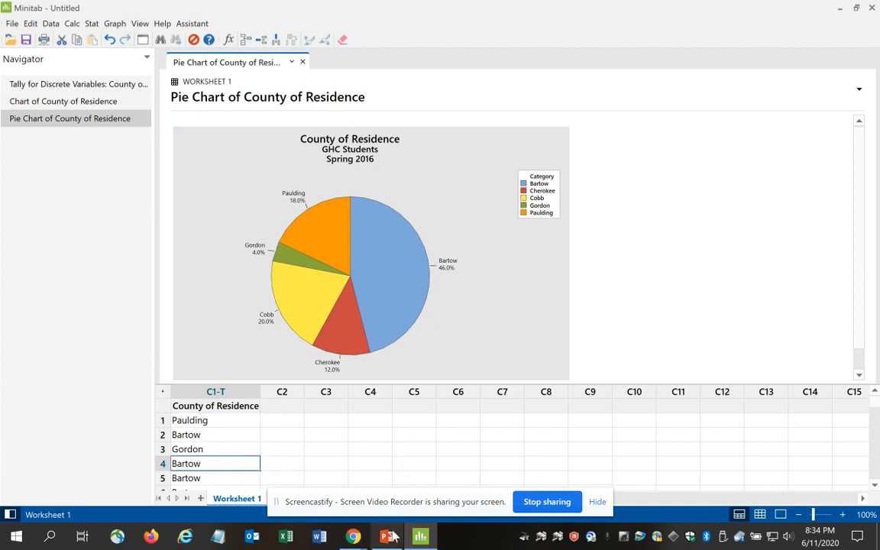
# Step: Switch to PowerPoint and open slide 7 to review the pie chart instructions
pyautogui.click(353, 538)
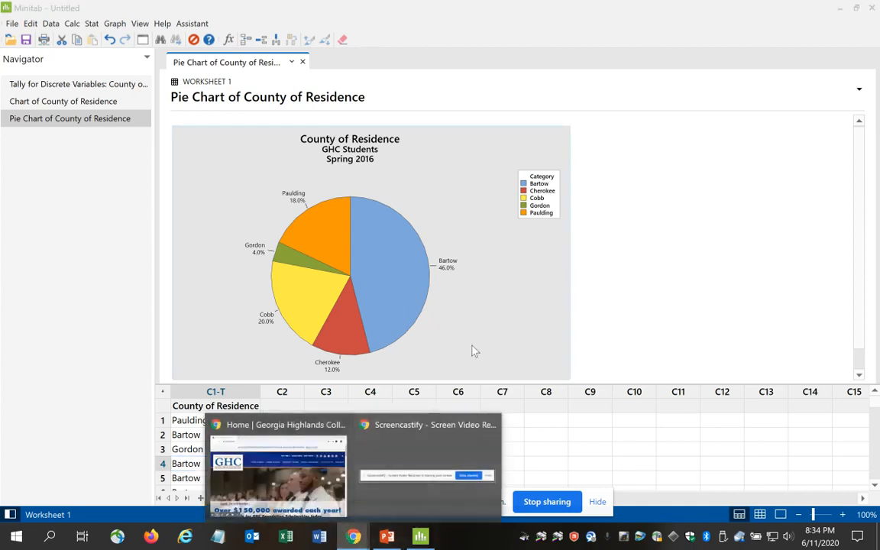
pyautogui.click(388, 538)
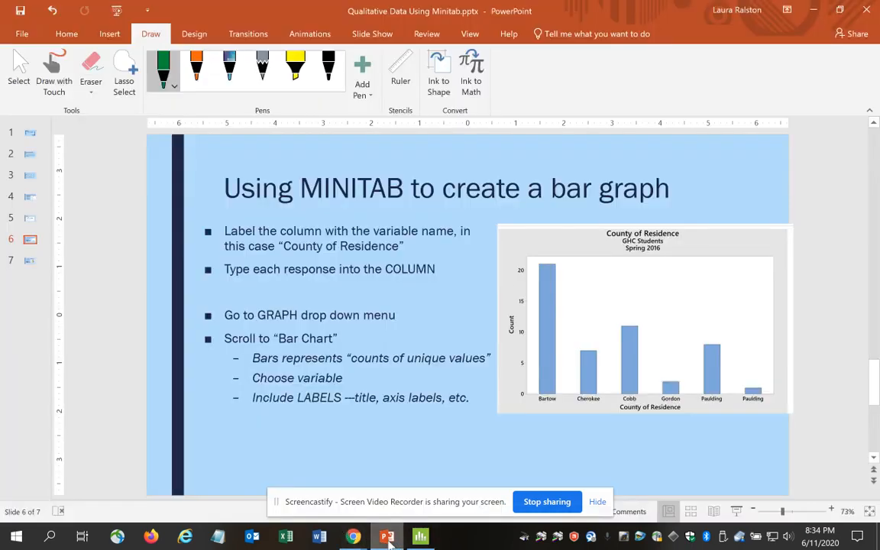
pyautogui.click(30, 260)
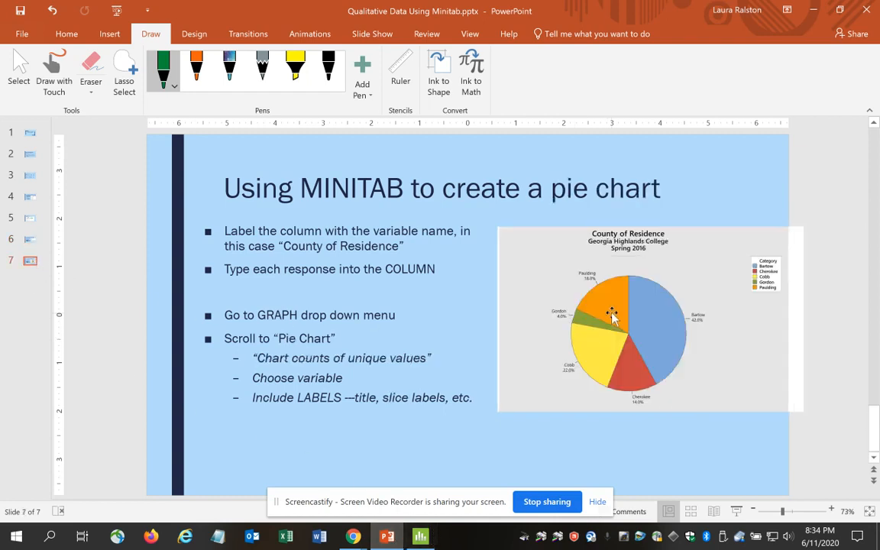